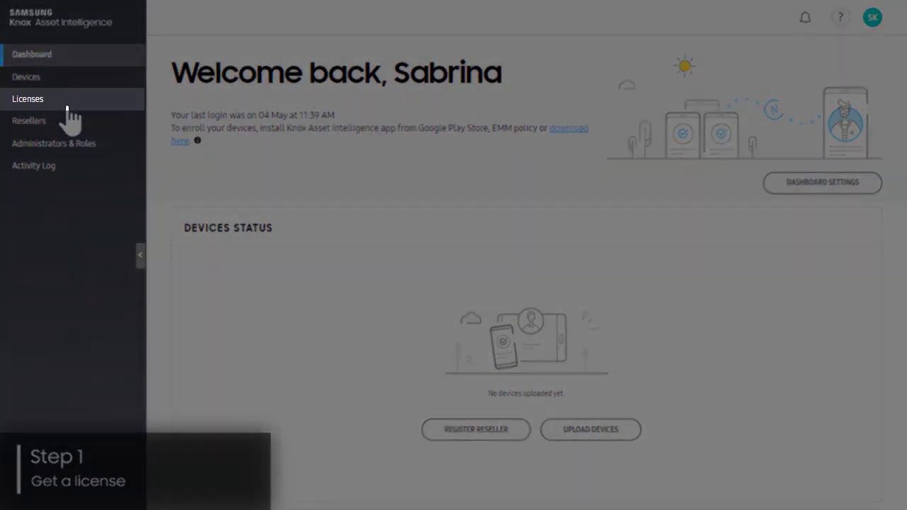
# - Go to the Licenses page, which says a license is needed to enroll devices
pyautogui.click(67, 106)
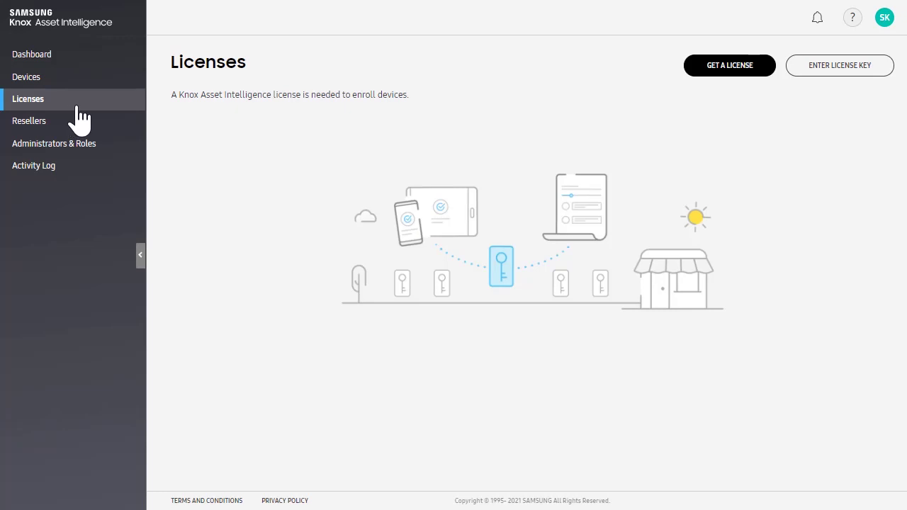
# - Generate a free trial license: Active, 30 seats, ending 03 Aug 2021
pyautogui.click(718, 73)
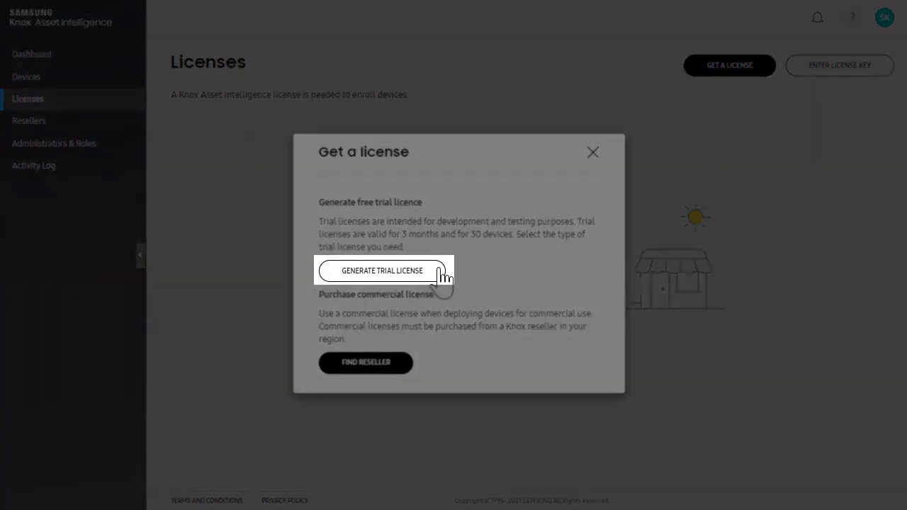
pyautogui.click(440, 271)
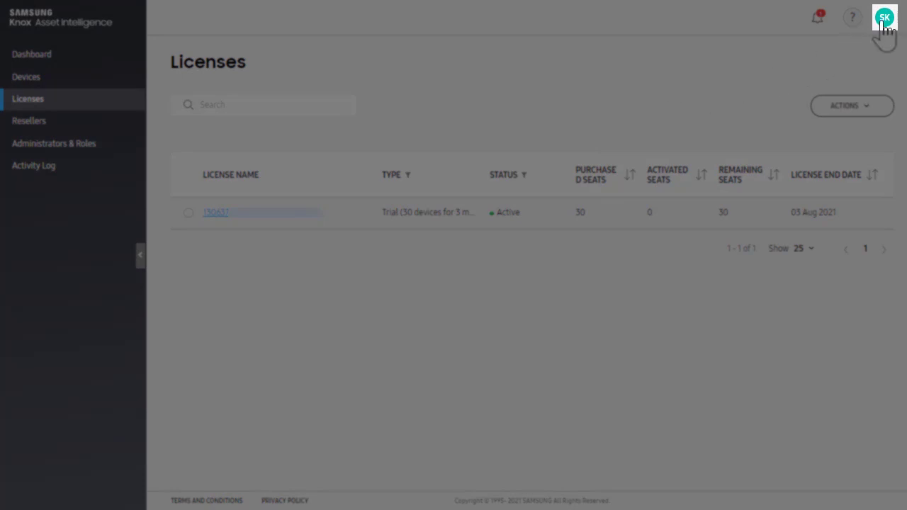
pyautogui.click(884, 23)
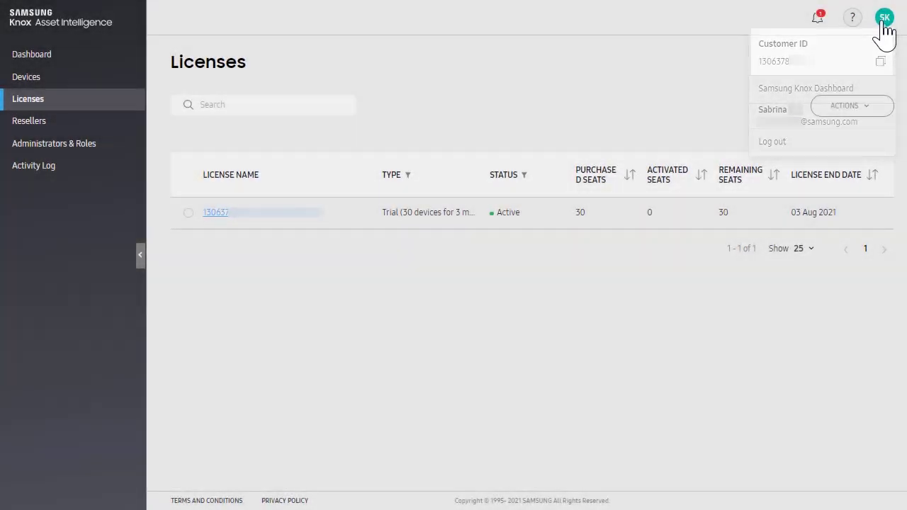
pyautogui.click(883, 25)
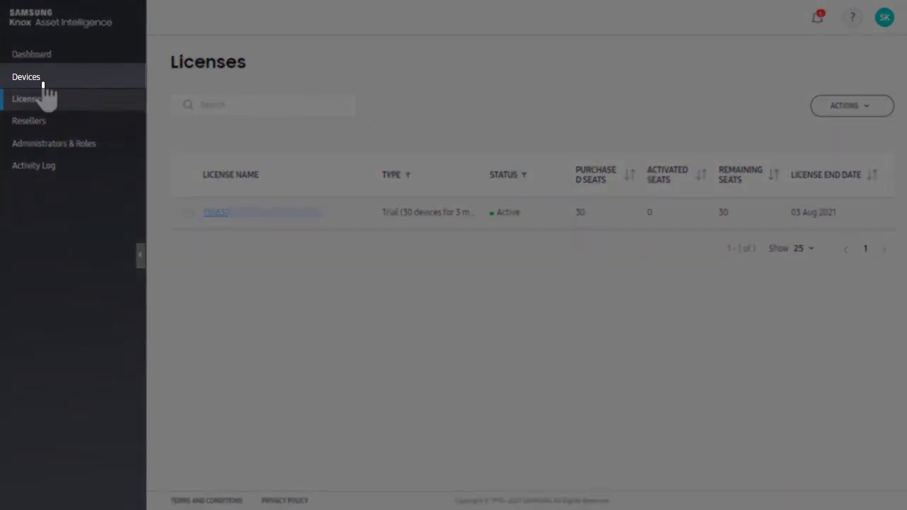
# - Approve all devices in the pending reseller upload, then return to the Devices list
pyautogui.click(42, 84)
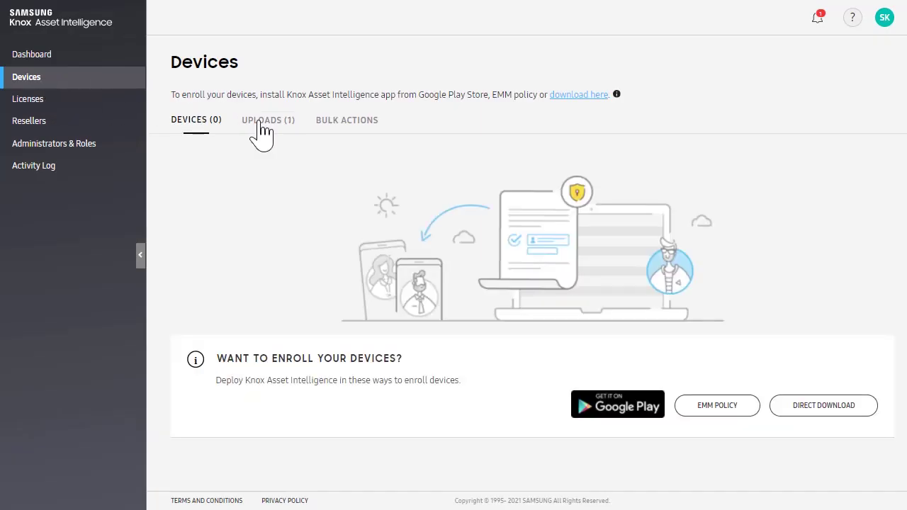
pyautogui.click(288, 130)
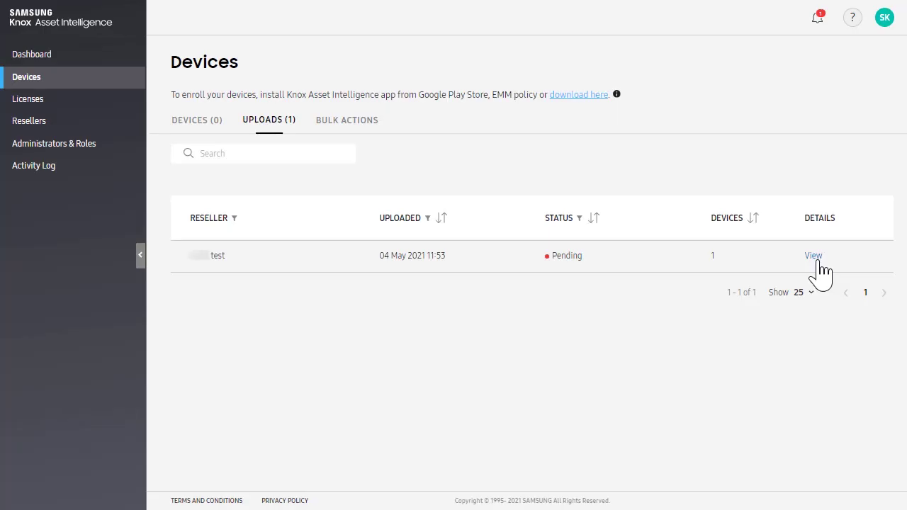
pyautogui.click(815, 260)
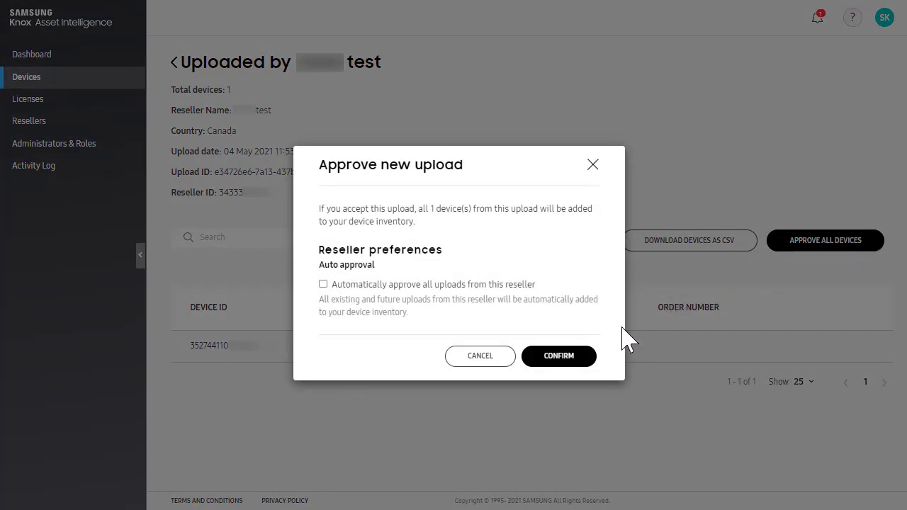
pyautogui.click(588, 360)
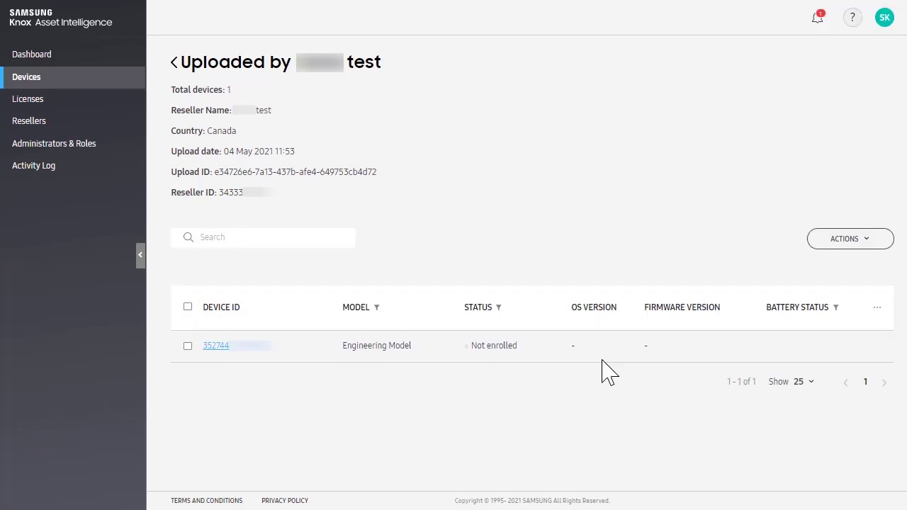
pyautogui.click(41, 87)
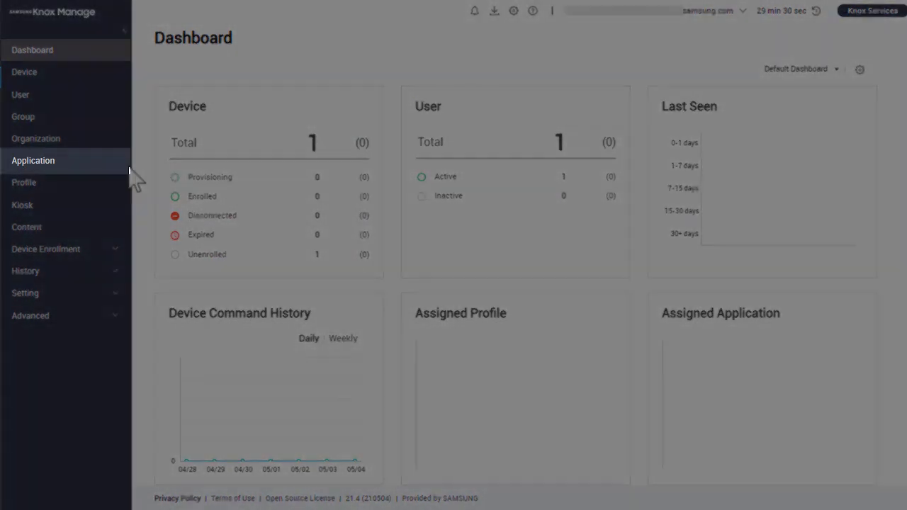
# - Go to Knox Manage's Application management list
pyautogui.click(69, 163)
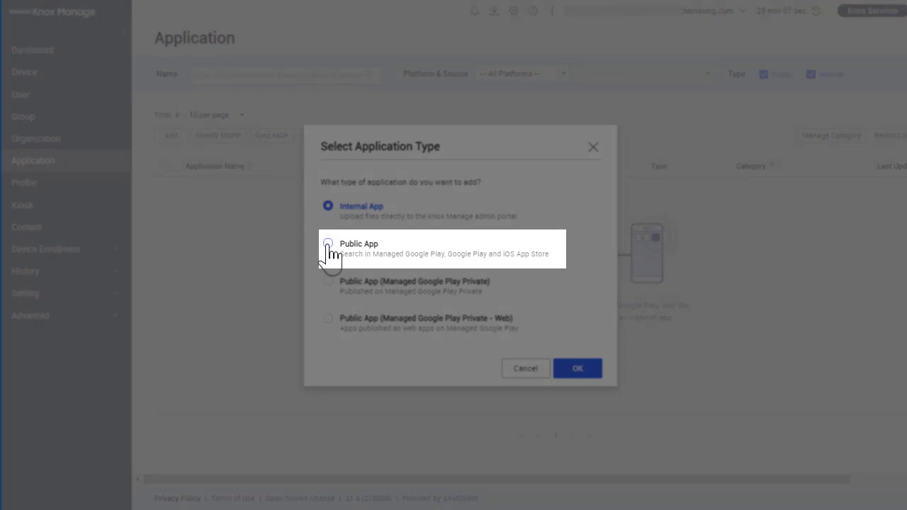
# - Add Knox Asset Intelligence as a Public App, approving it in Managed Google Play and keeping it approved on new permissions
pyautogui.click(328, 245)
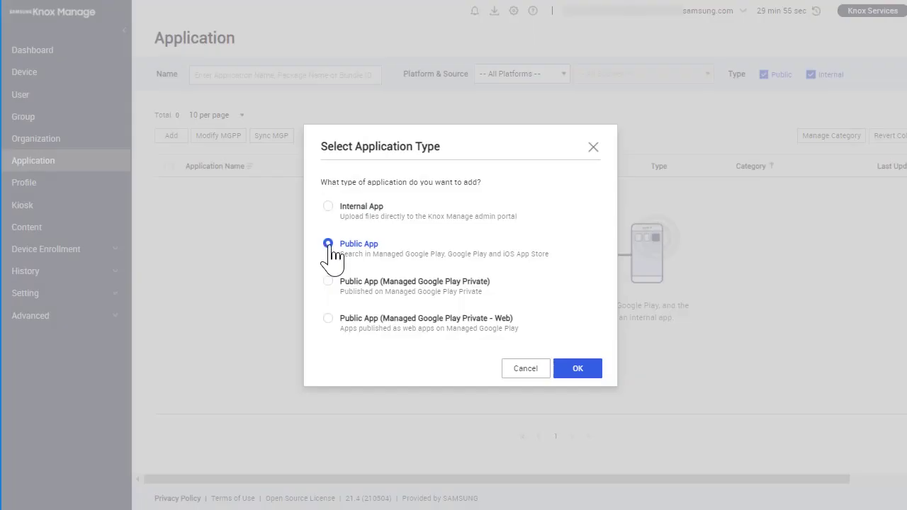
pyautogui.click(577, 369)
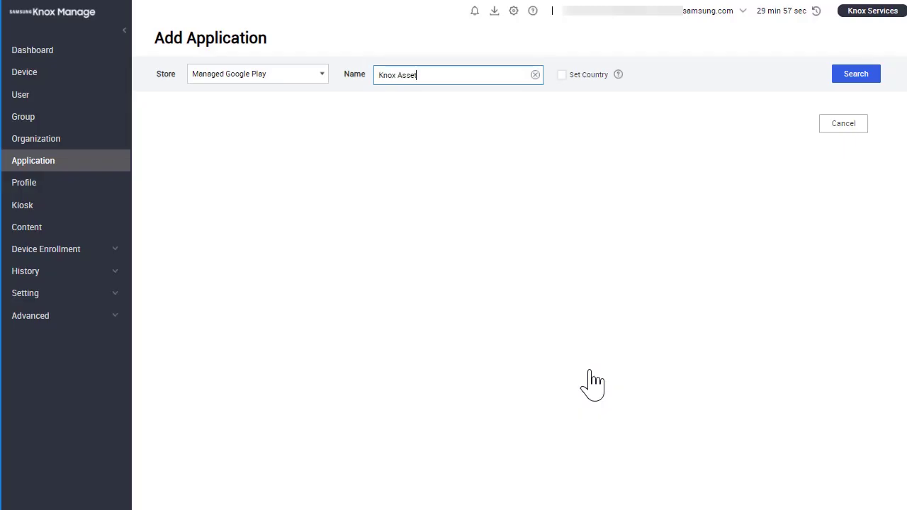
pyautogui.click(856, 75)
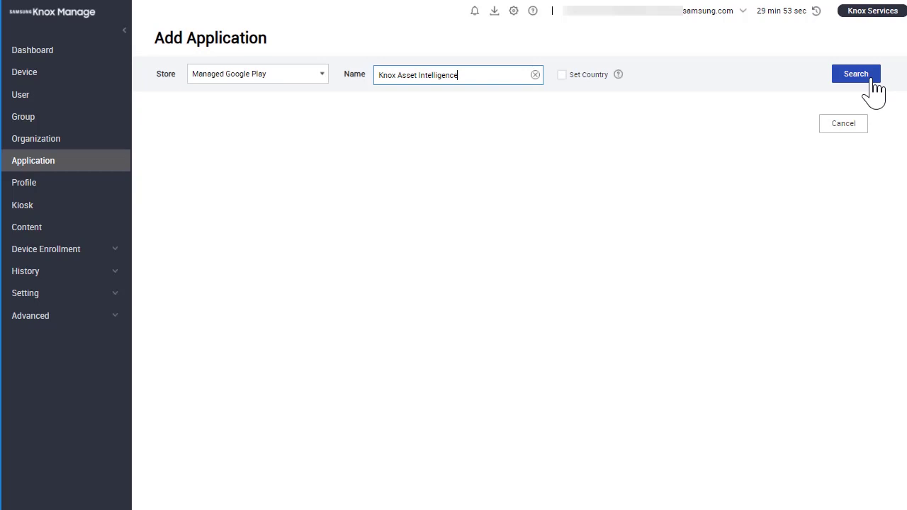
pyautogui.click(226, 312)
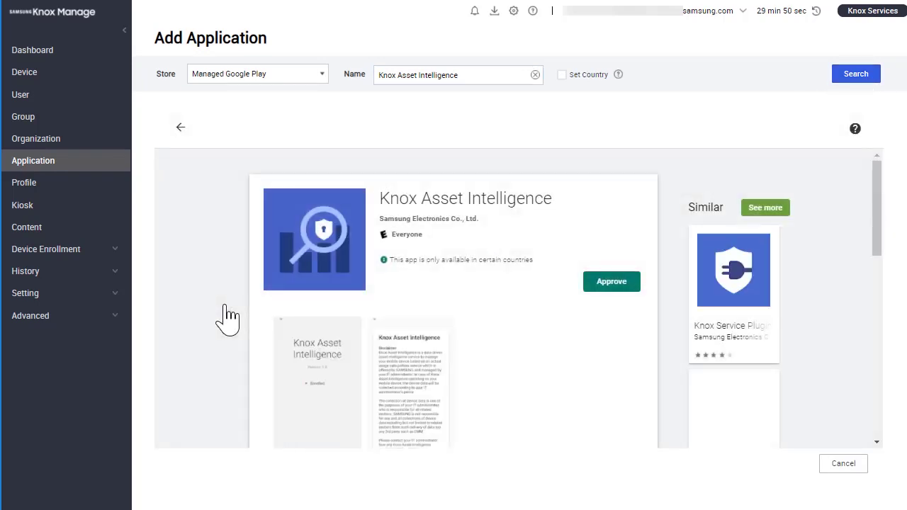
pyautogui.click(618, 283)
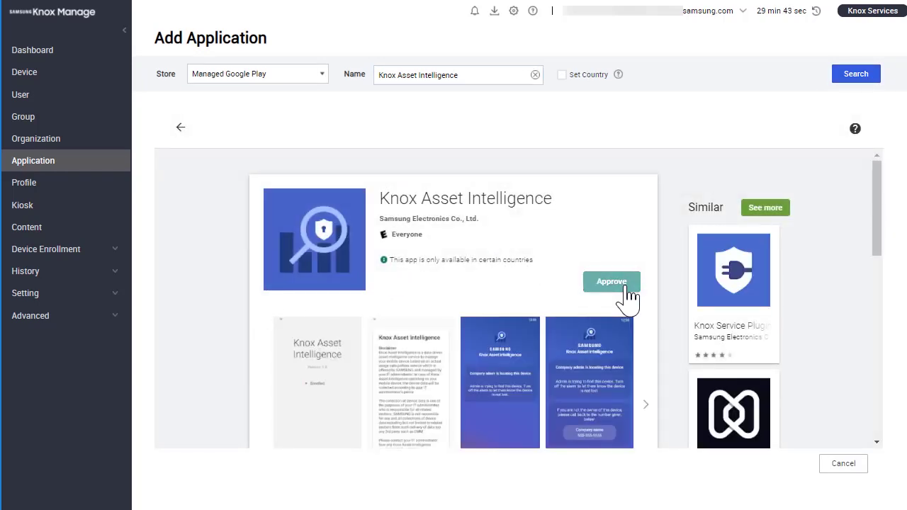
pyautogui.click(634, 408)
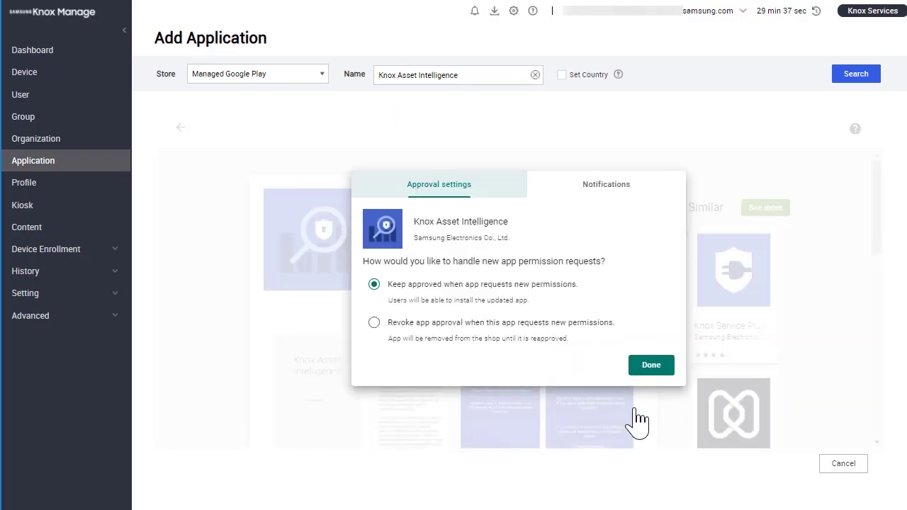
pyautogui.click(651, 365)
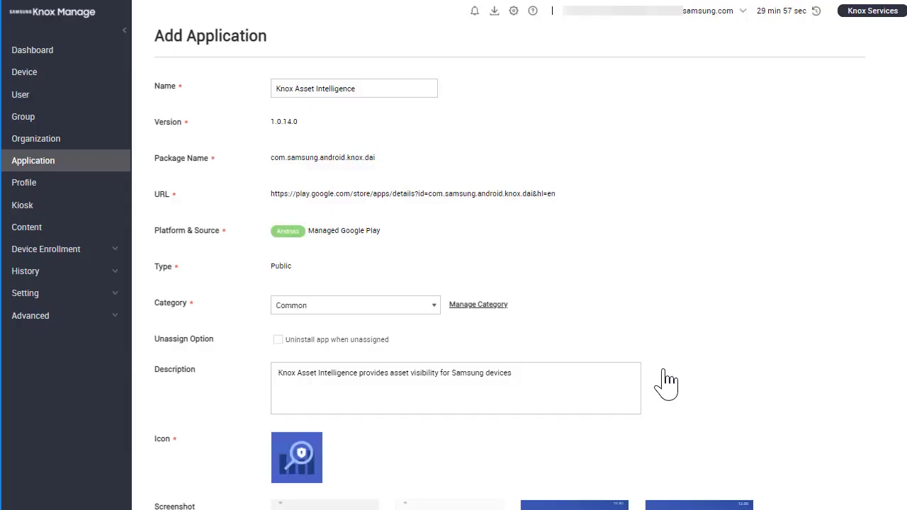
# - Save and assign Knox Asset Intelligence 1.0.14.0 to the managed applications list
pyautogui.scroll(-4, 666, 383)
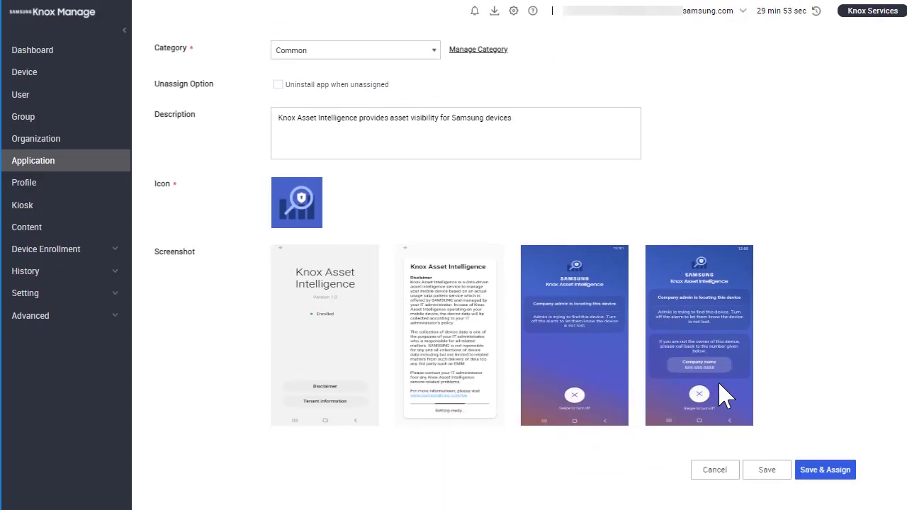
pyautogui.click(835, 469)
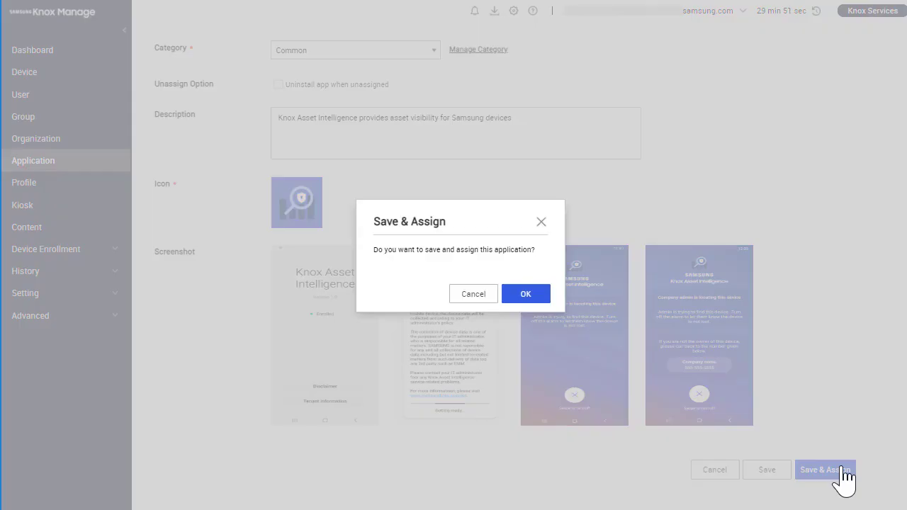
pyautogui.click(547, 302)
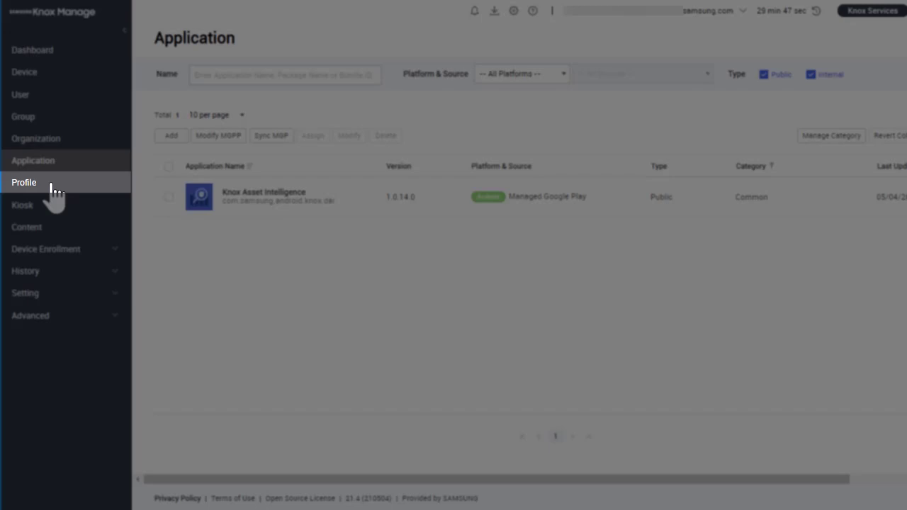
# - Create a new profile named 'KAI Test' targeting Android Enterprise and save it
pyautogui.click(53, 186)
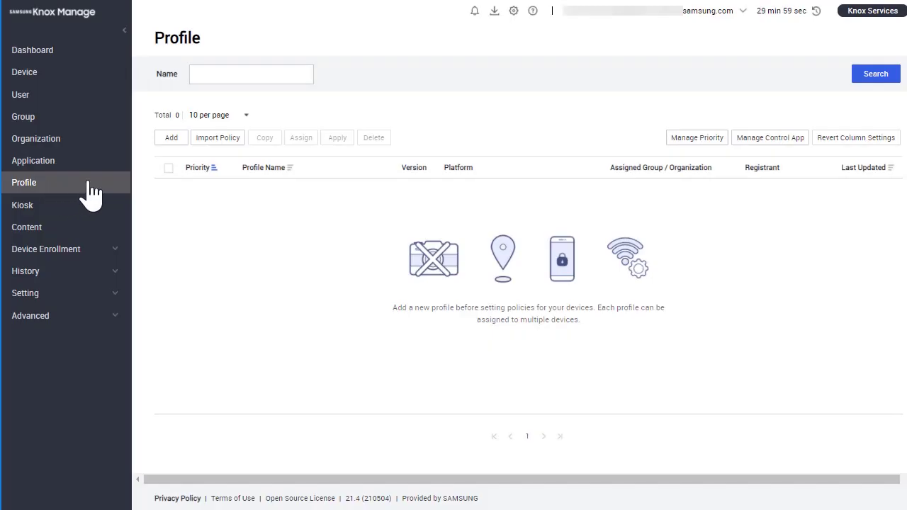
pyautogui.click(176, 139)
pyautogui.click(296, 88)
pyautogui.write('KAI Test')
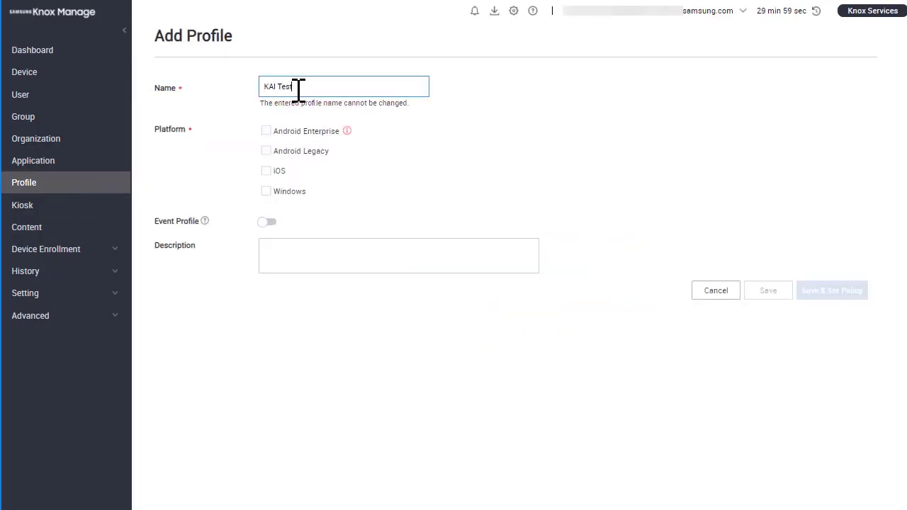
pyautogui.click(266, 130)
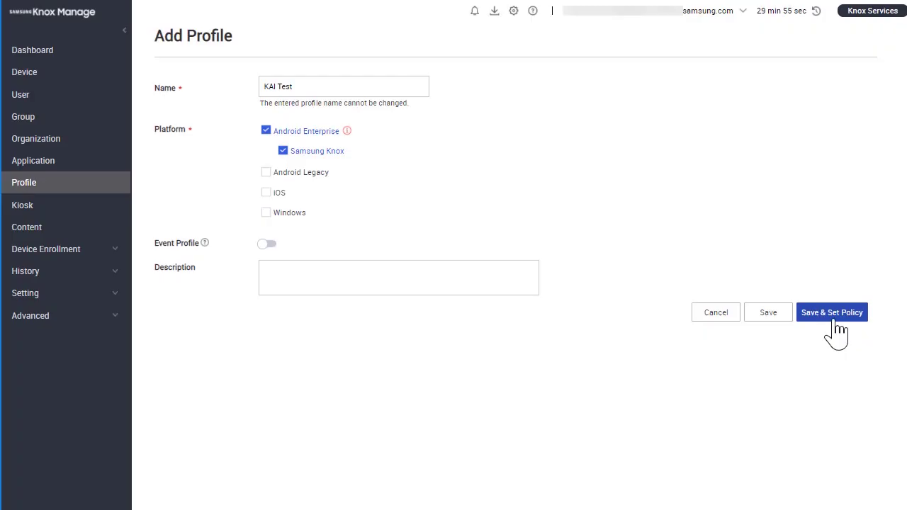
pyautogui.click(831, 314)
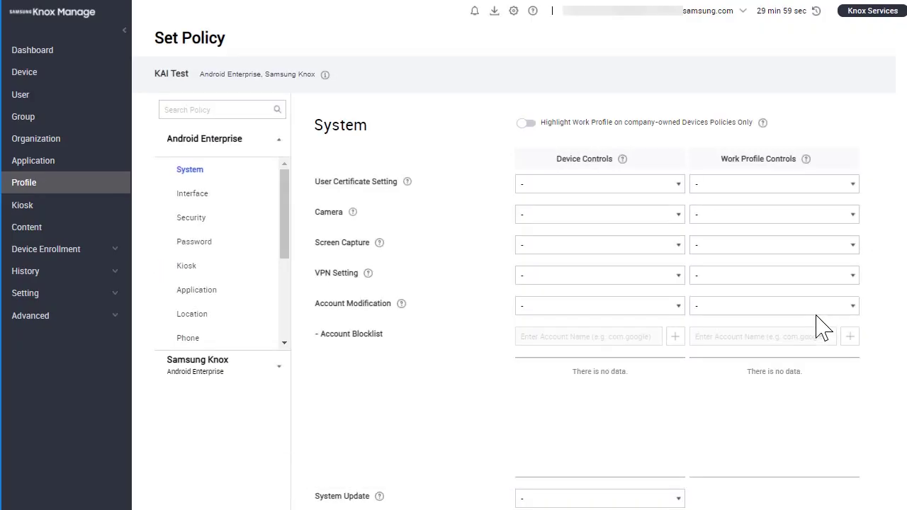
# - Set Application App Permission to Grant for device and work profile, then save and assign the profile
pyautogui.scroll(-2, 241, 232)
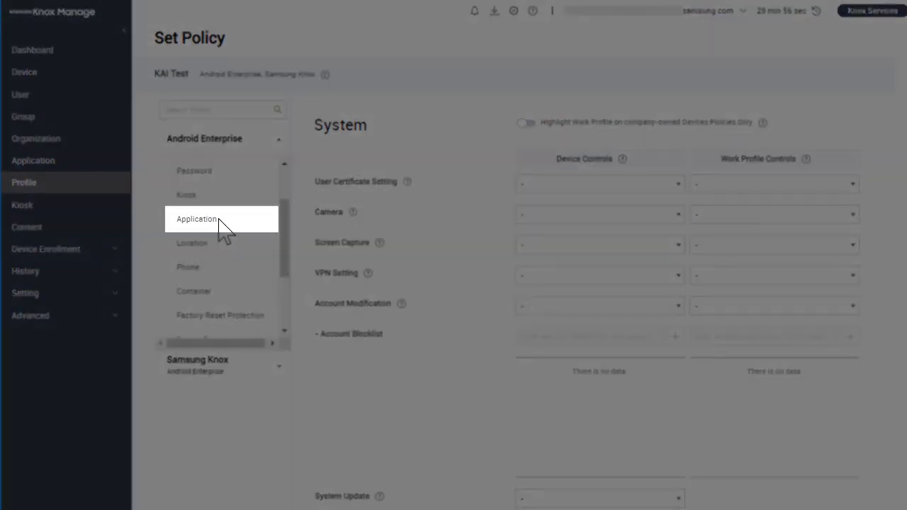
pyautogui.click(218, 220)
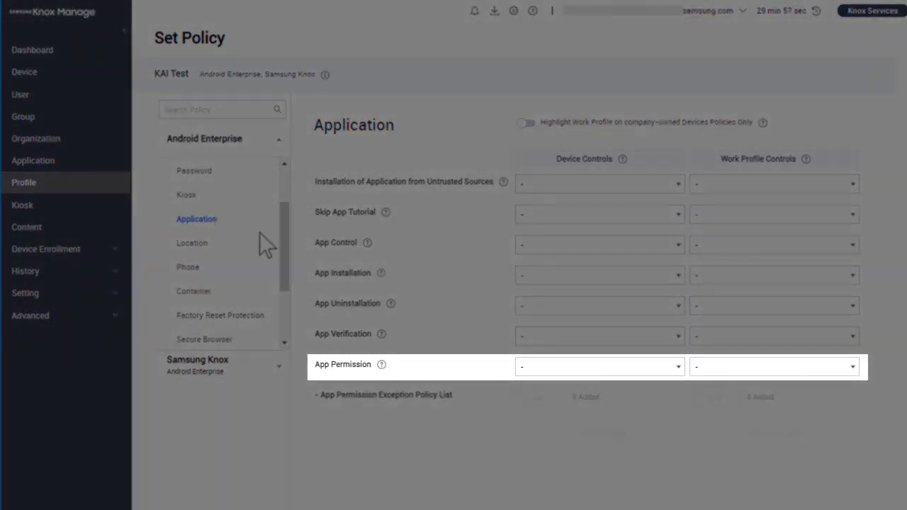
pyautogui.click(666, 369)
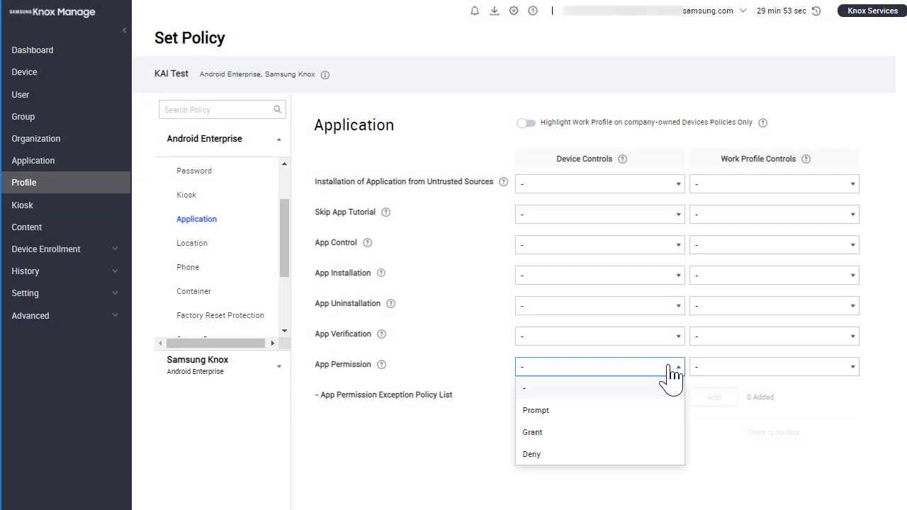
pyautogui.click(672, 432)
pyautogui.click(839, 368)
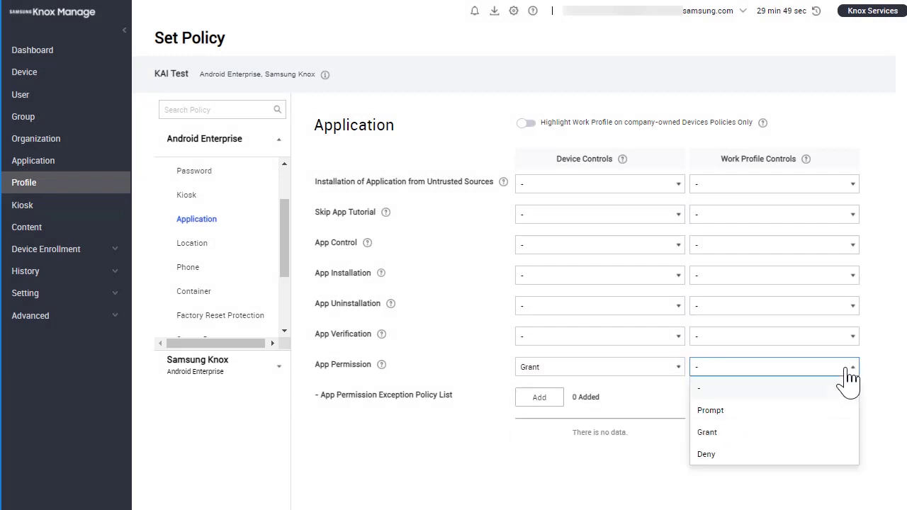
pyautogui.click(826, 434)
pyautogui.scroll(-15, 854, 433)
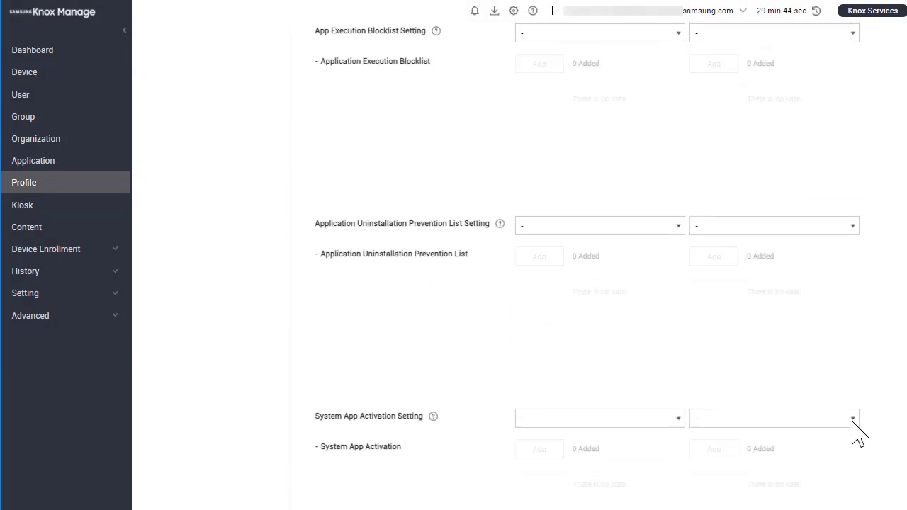
pyautogui.click(846, 473)
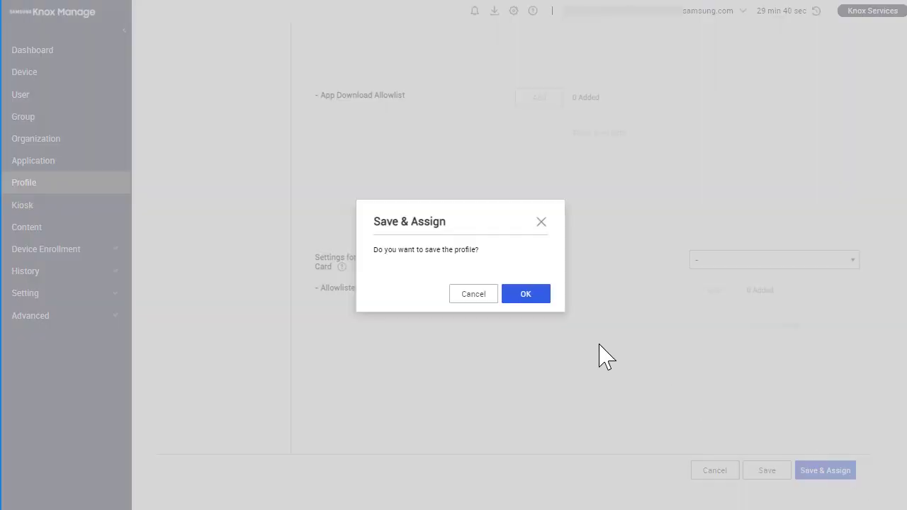
pyautogui.click(537, 303)
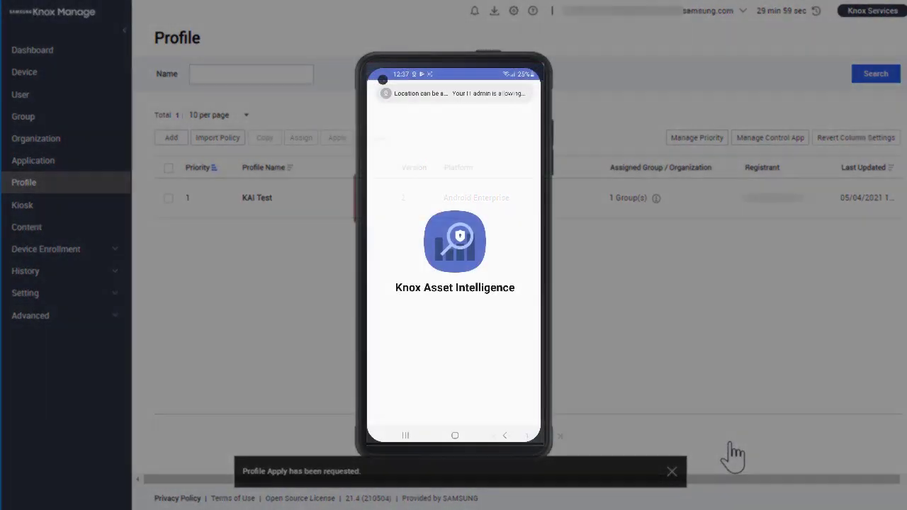